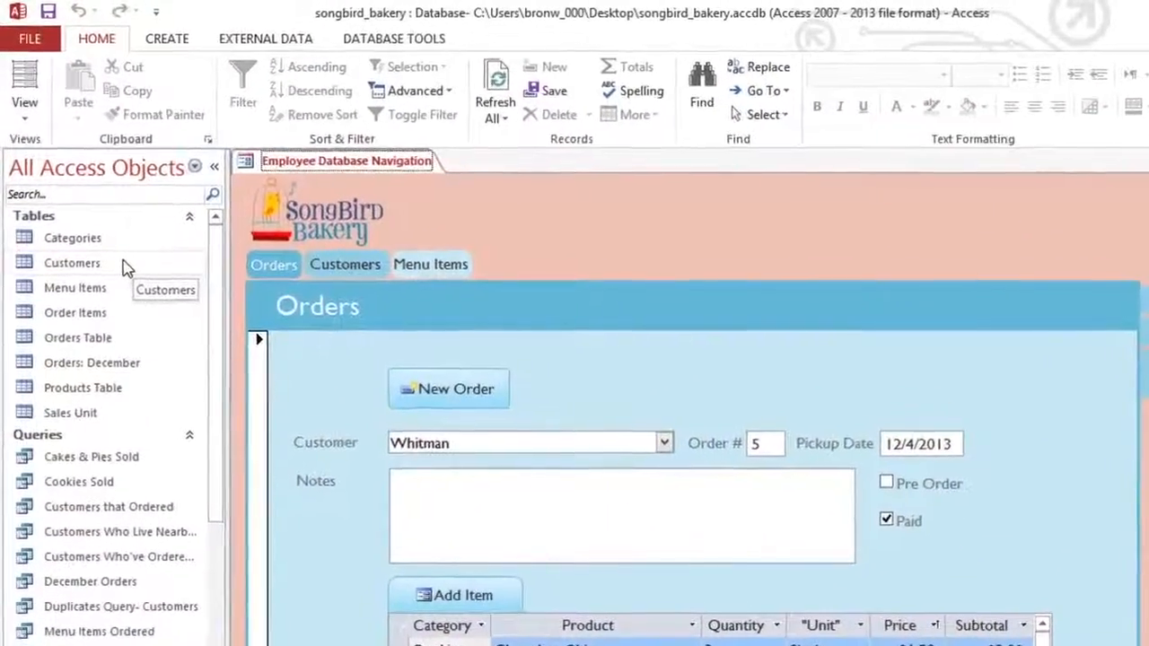
Create a form from the Customers table and save it as Customers Form.
left_click(128, 272)
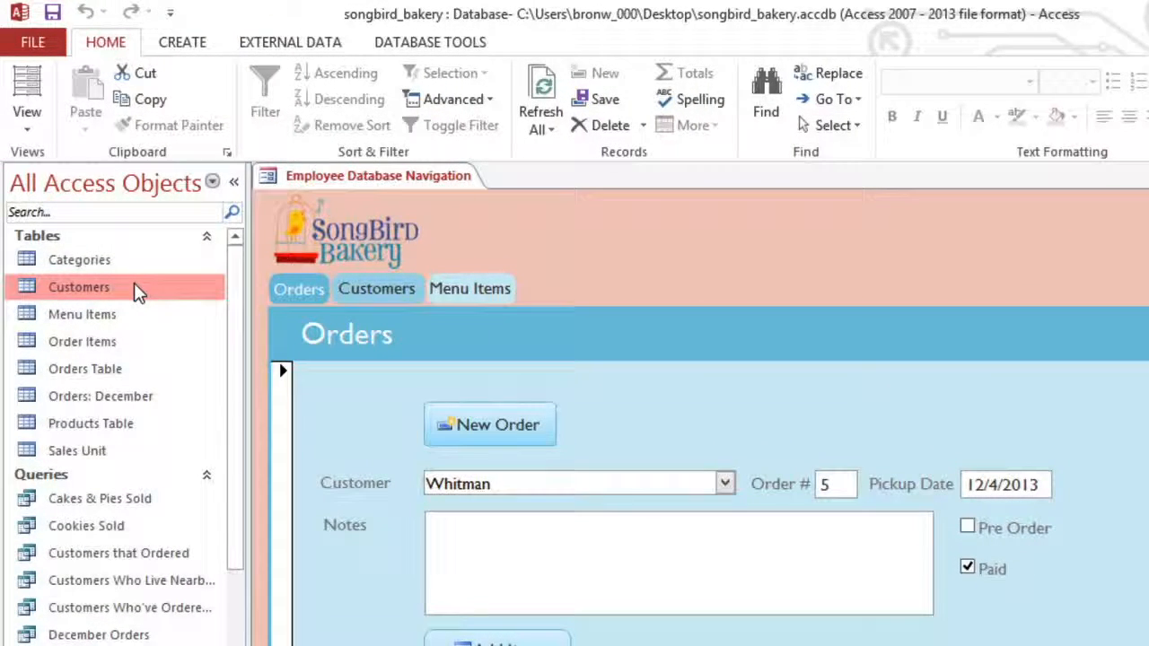
left_click(188, 51)
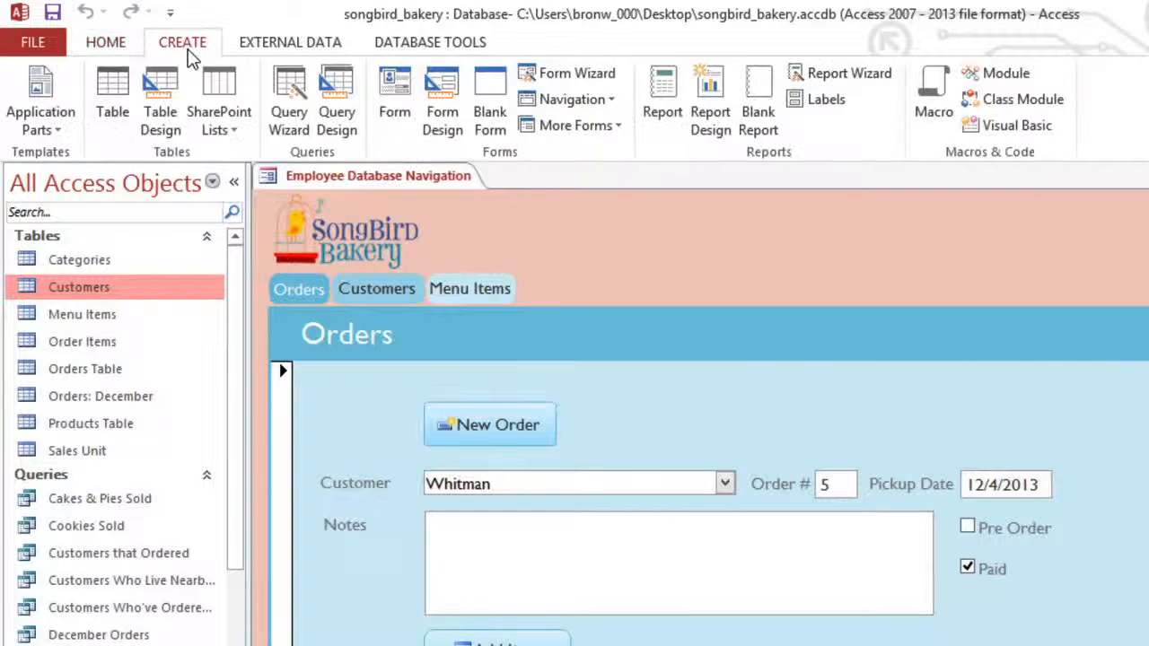
left_click(386, 87)
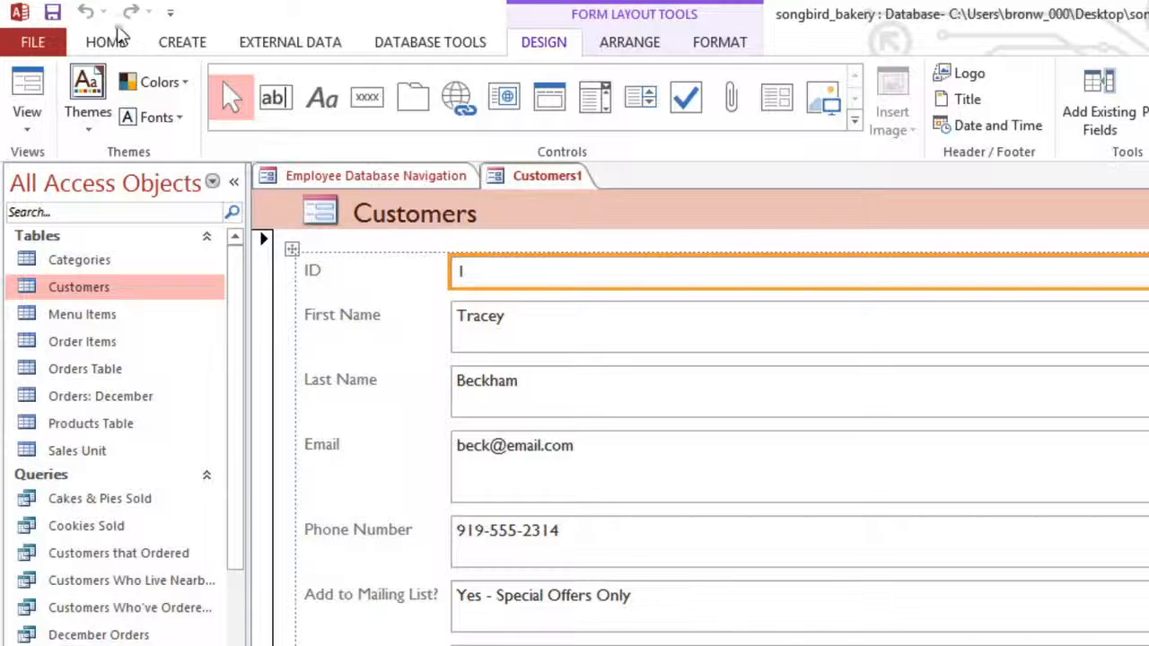
left_click(54, 14)
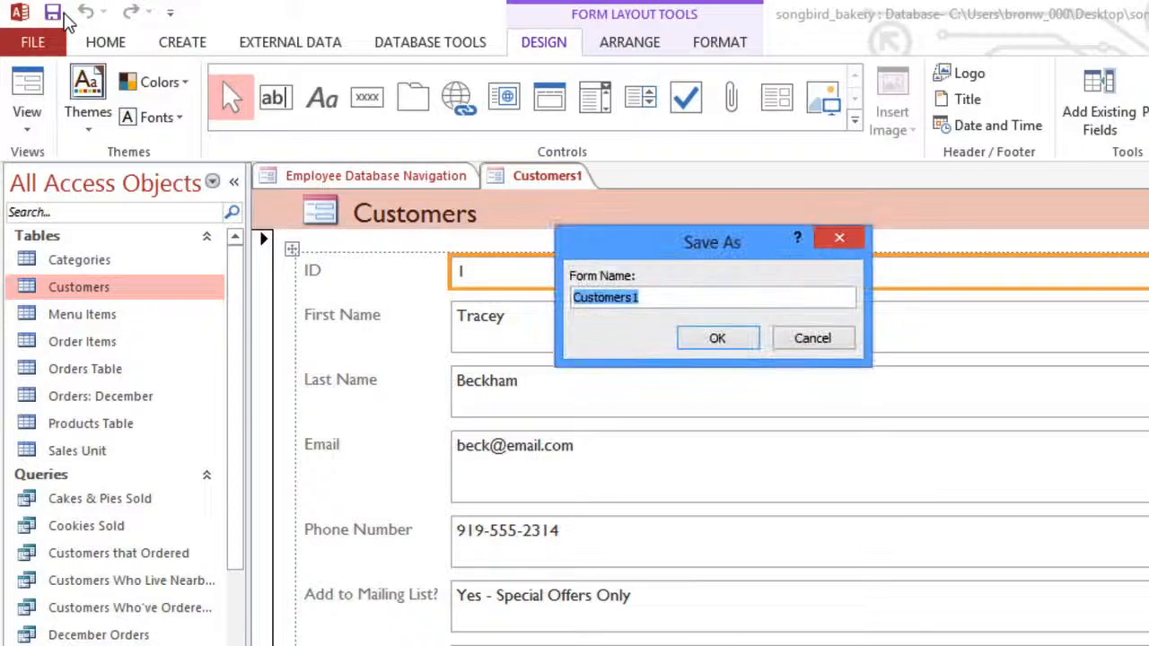
type("Customers Form")
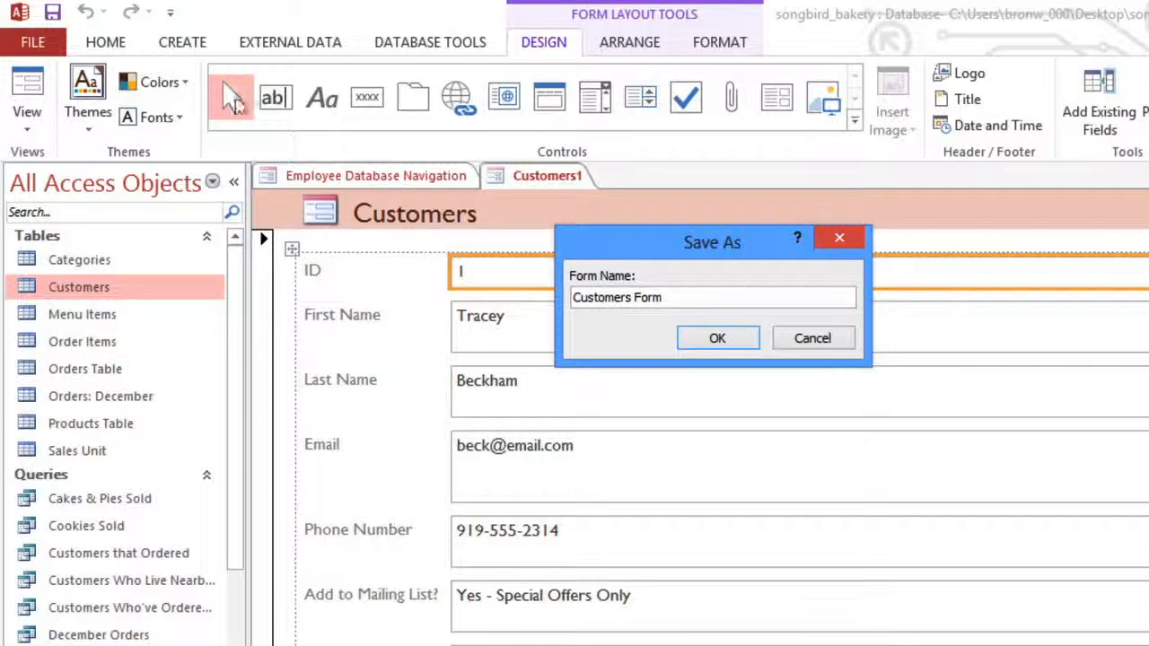
left_click(717, 338)
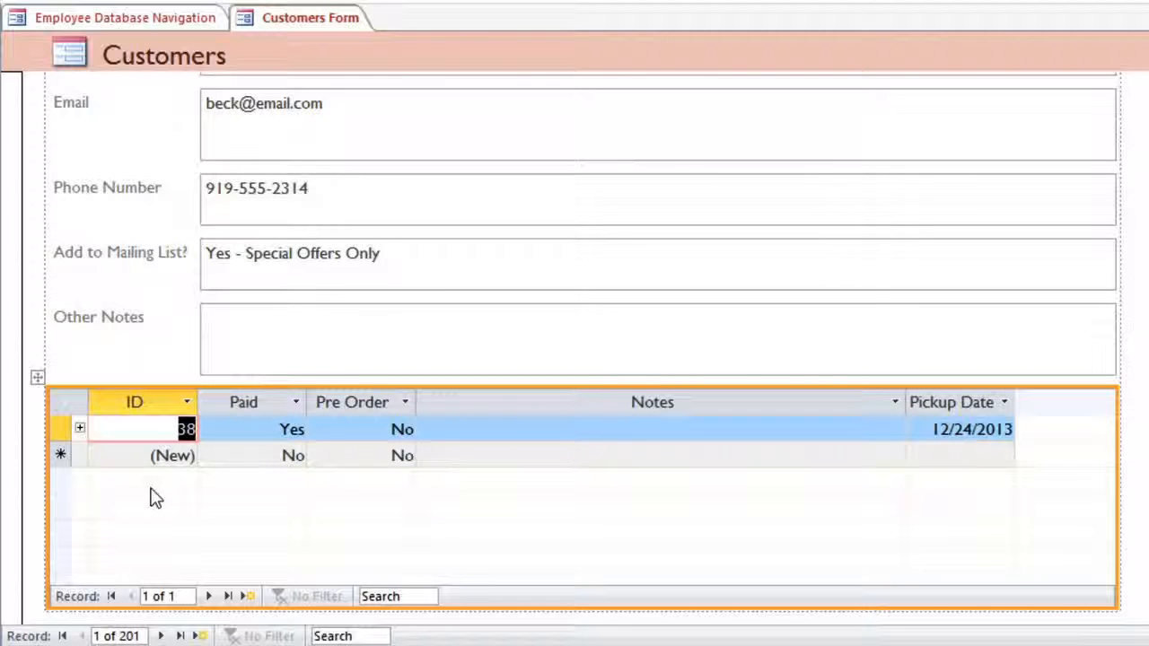
Delete the orders subform below the Other Notes field from the Customers form.
left_click(39, 378)
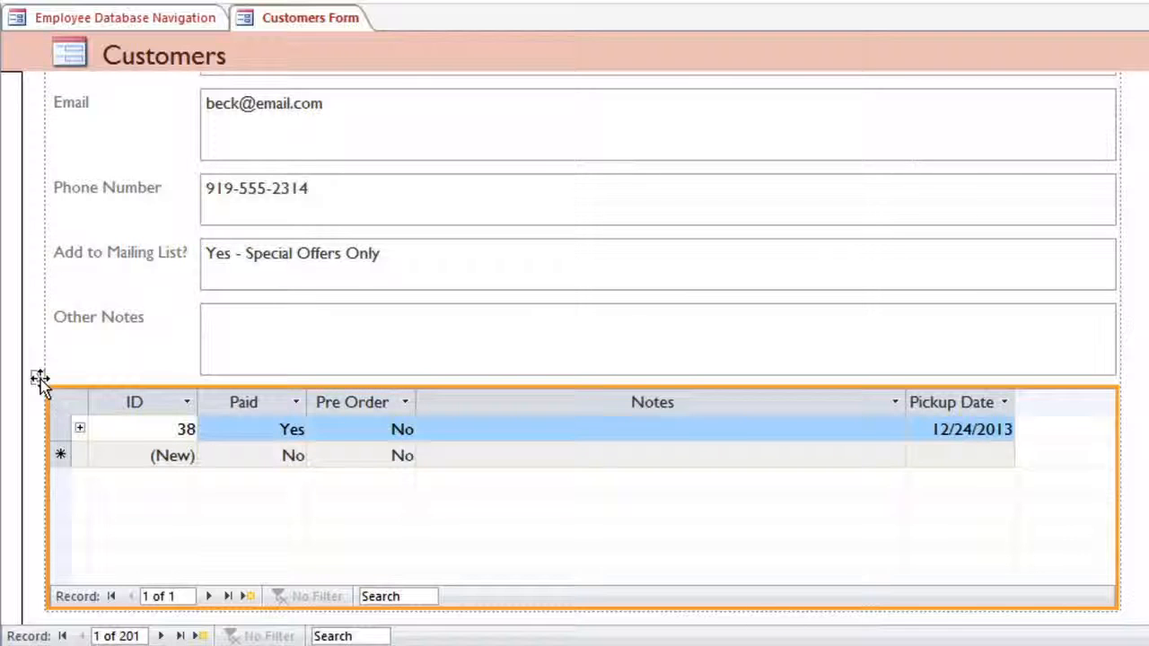
key("Delete")
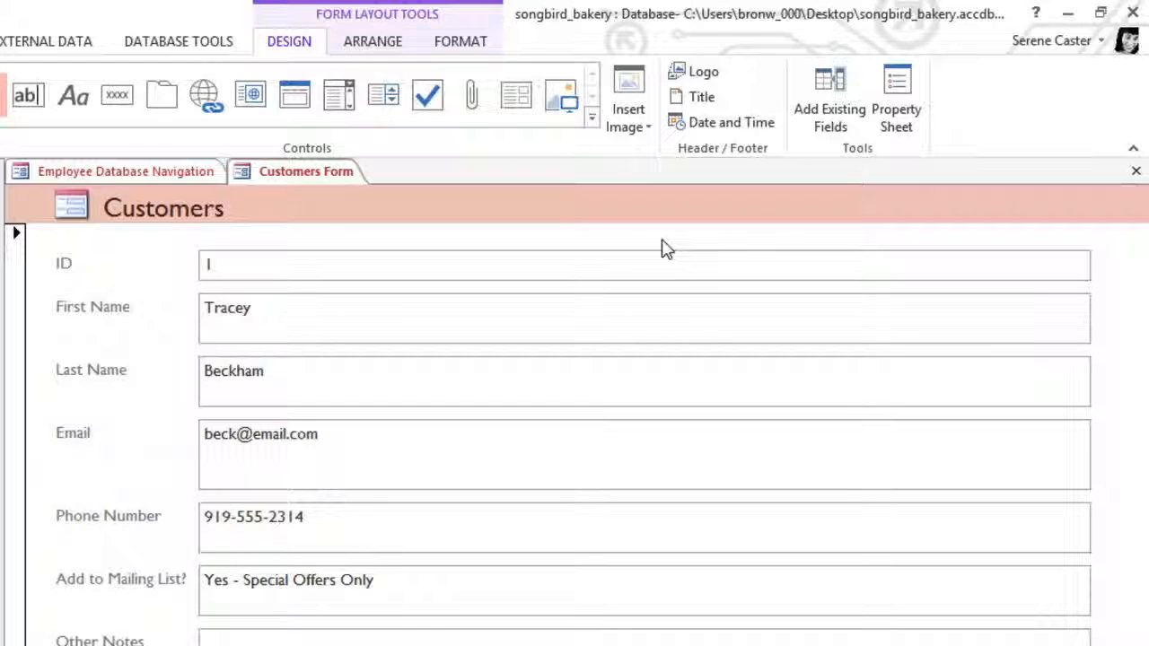
Examine the existing fields that can be added from all tables, including those in the related Orders Table, and close the field list.
left_click(819, 133)
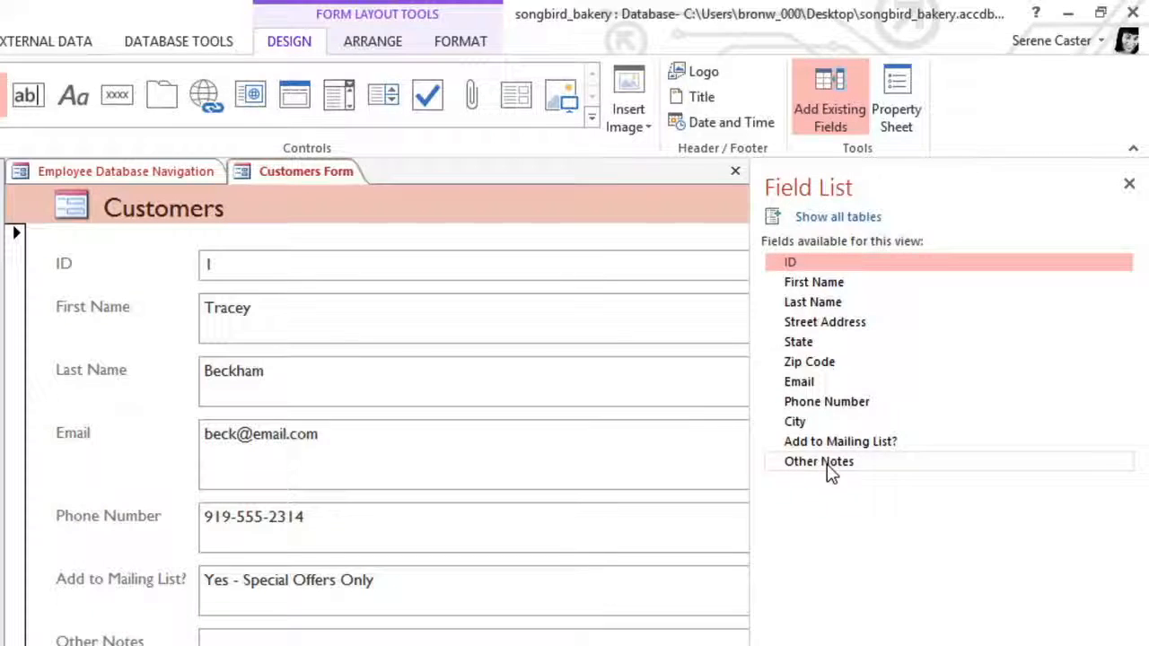
left_click(846, 221)
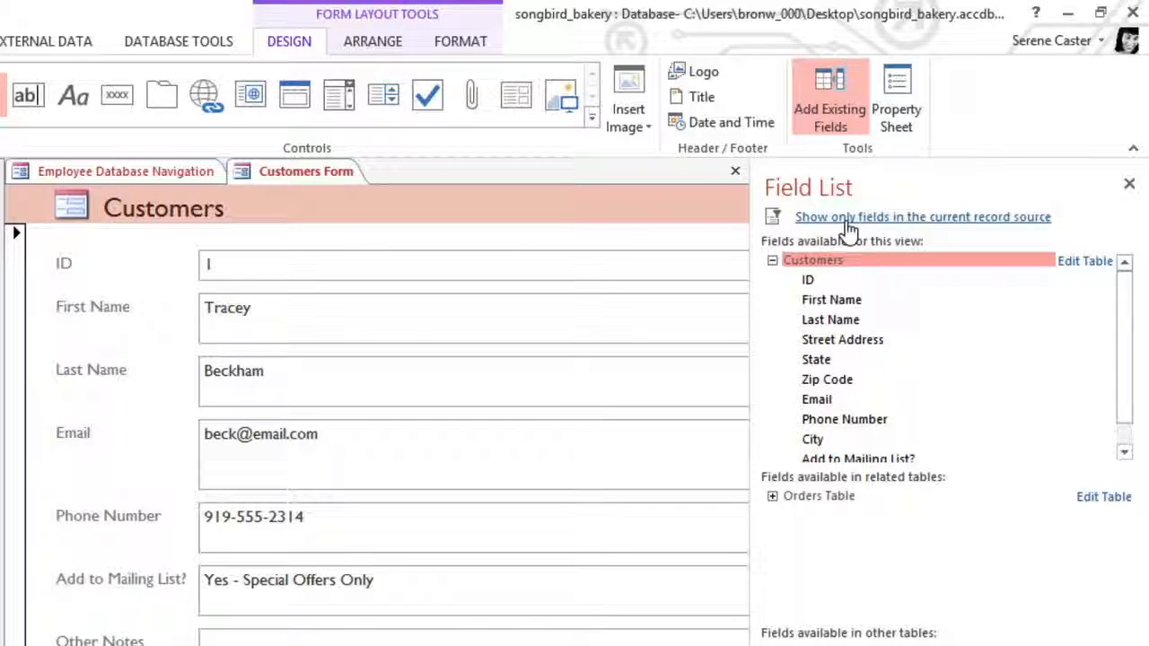
left_click(773, 496)
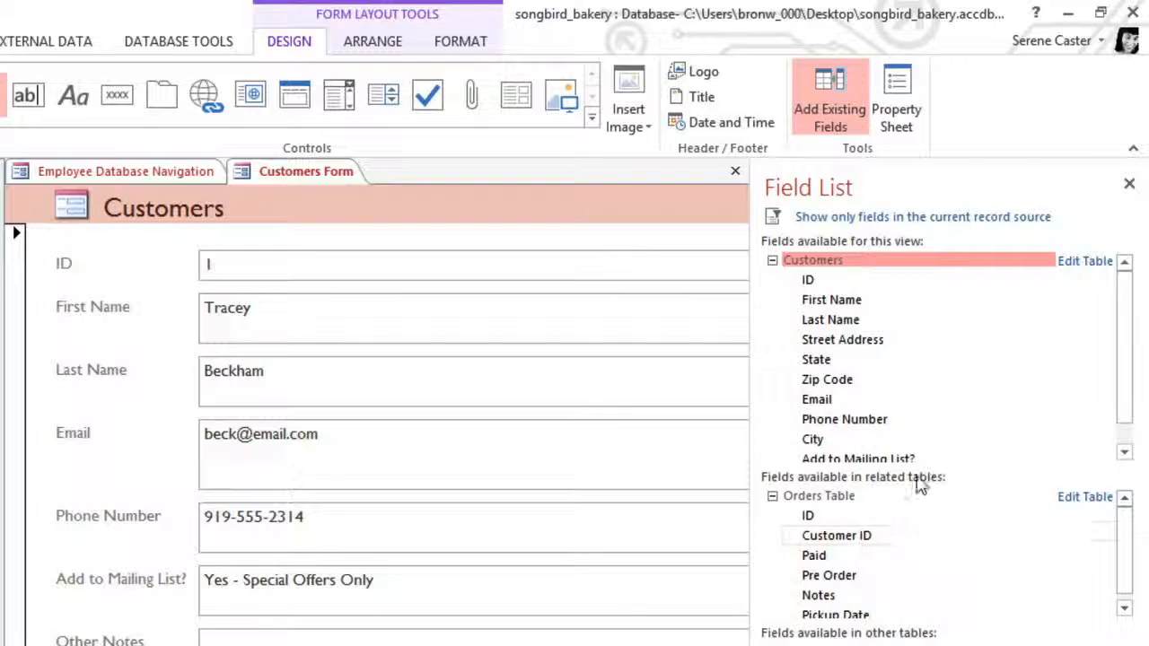
left_click(1129, 183)
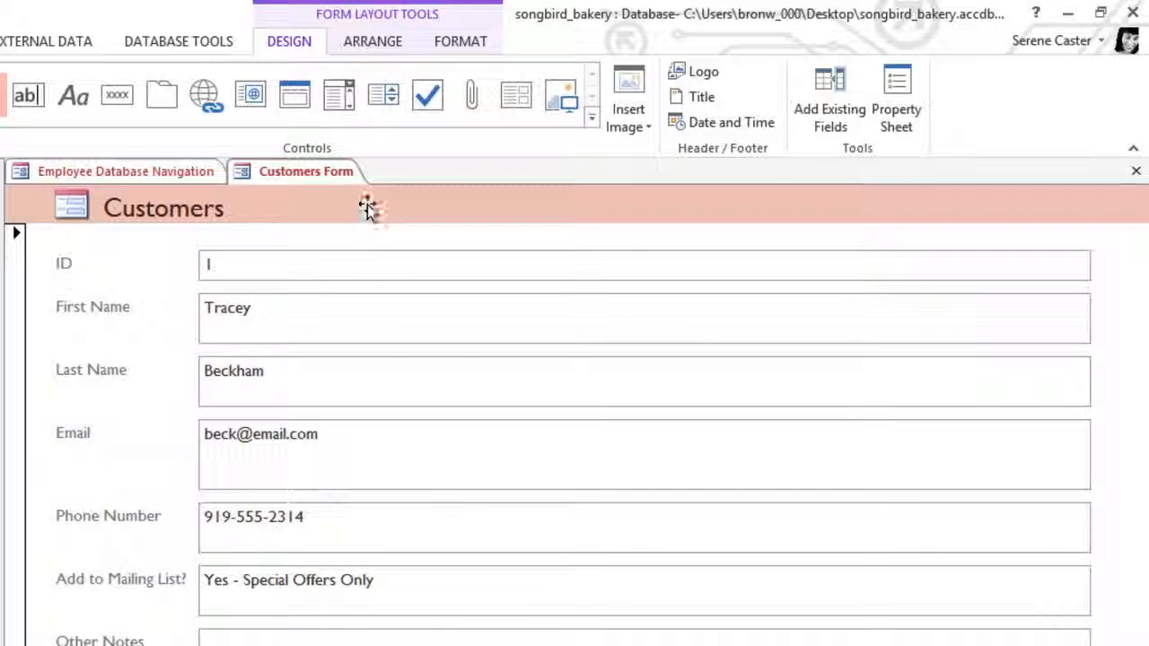
Insert a combo box between Phone Number and Add to Mailing List?, choosing to enter its values manually.
left_click(355, 117)
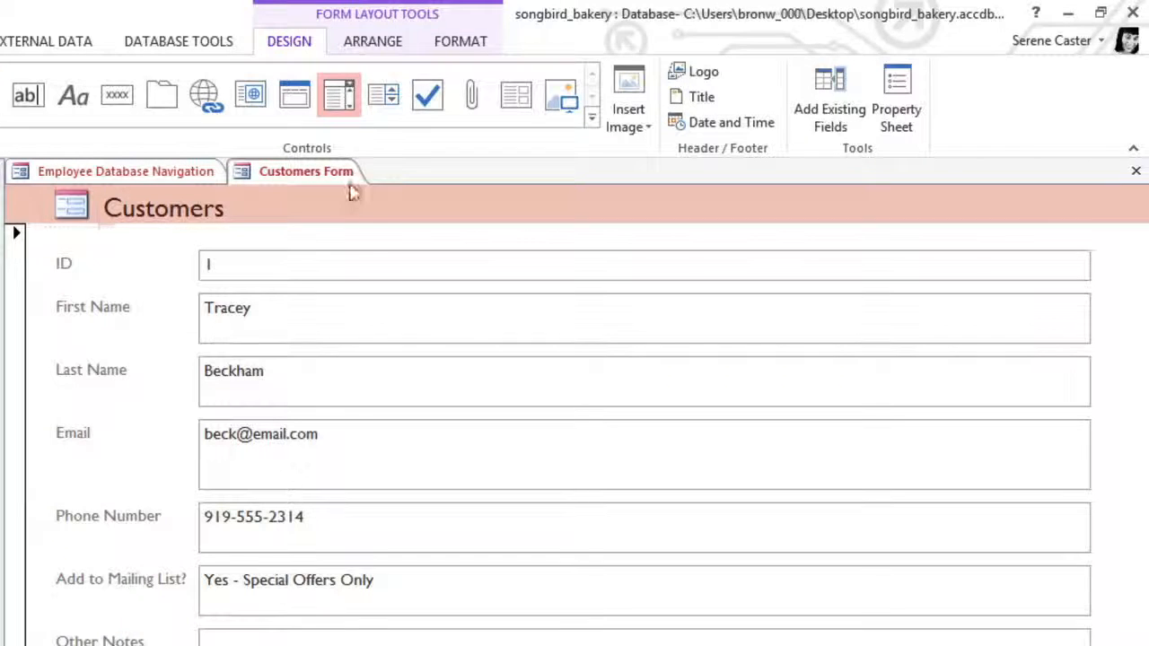
left_click(326, 561)
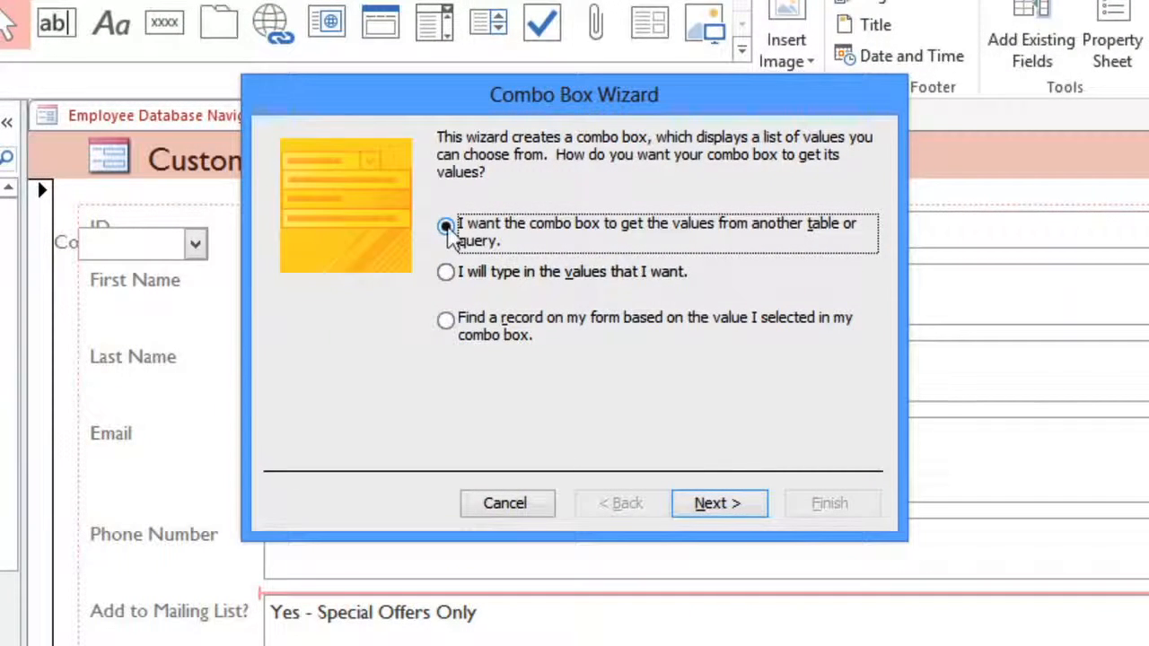
left_click(446, 272)
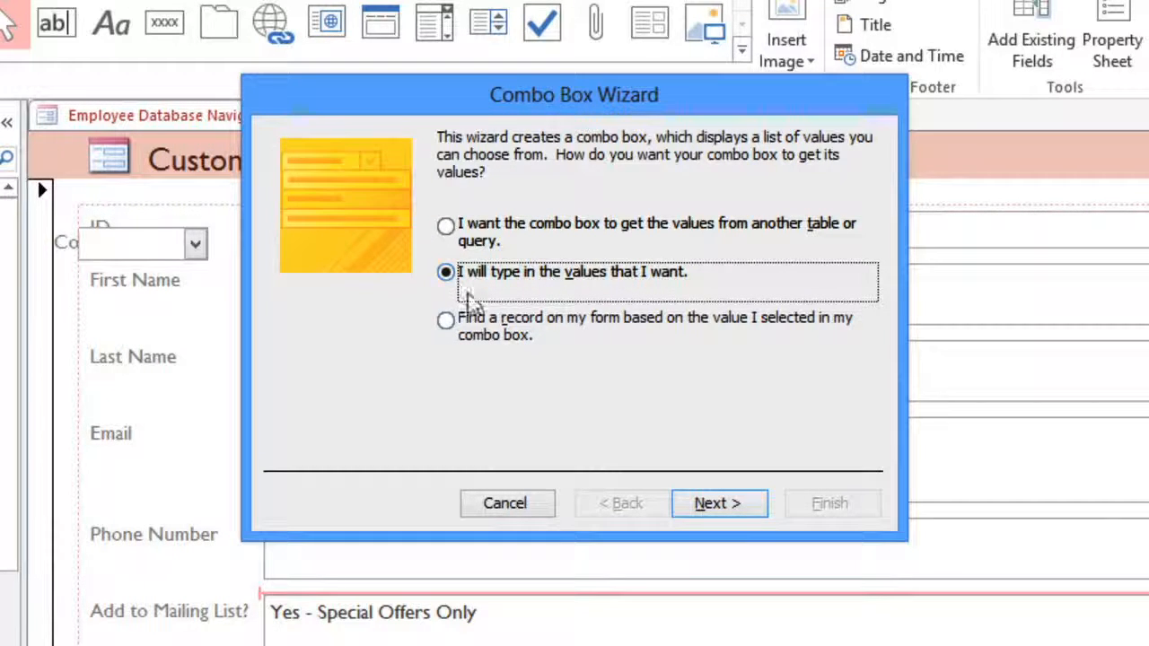
left_click(702, 503)
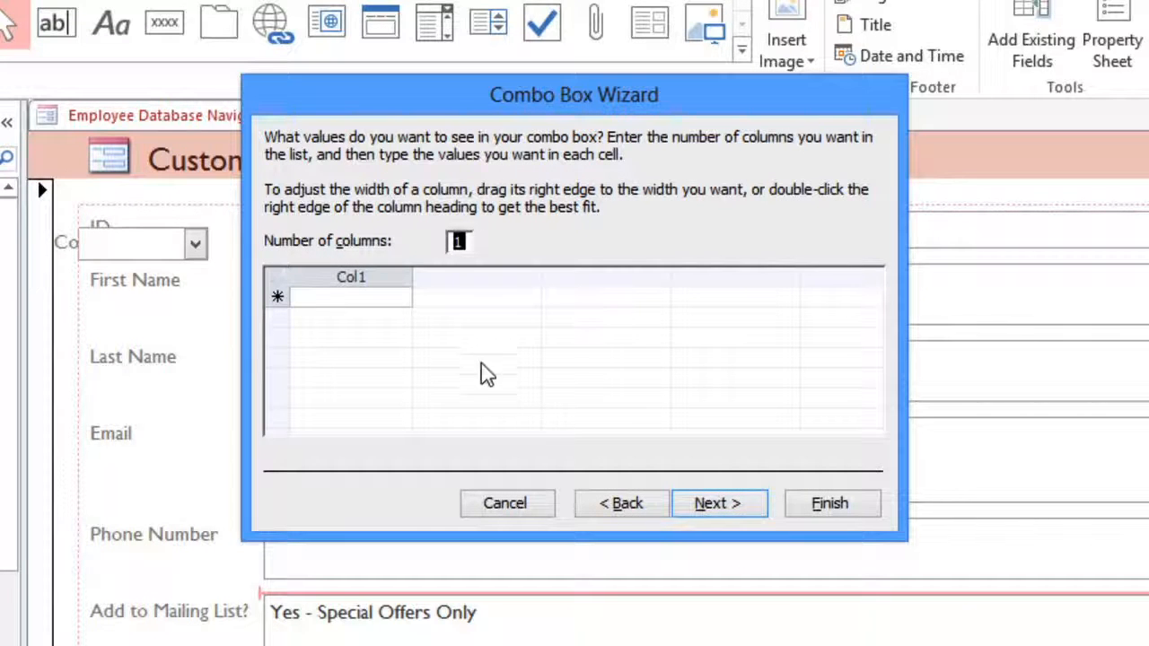
Enter the combo box values No, Yes - Weekly and Yes - Special Offers Only, and widen the column to fit them.
left_click(394, 297)
type("No")
key("Down")
type("Yes - ")
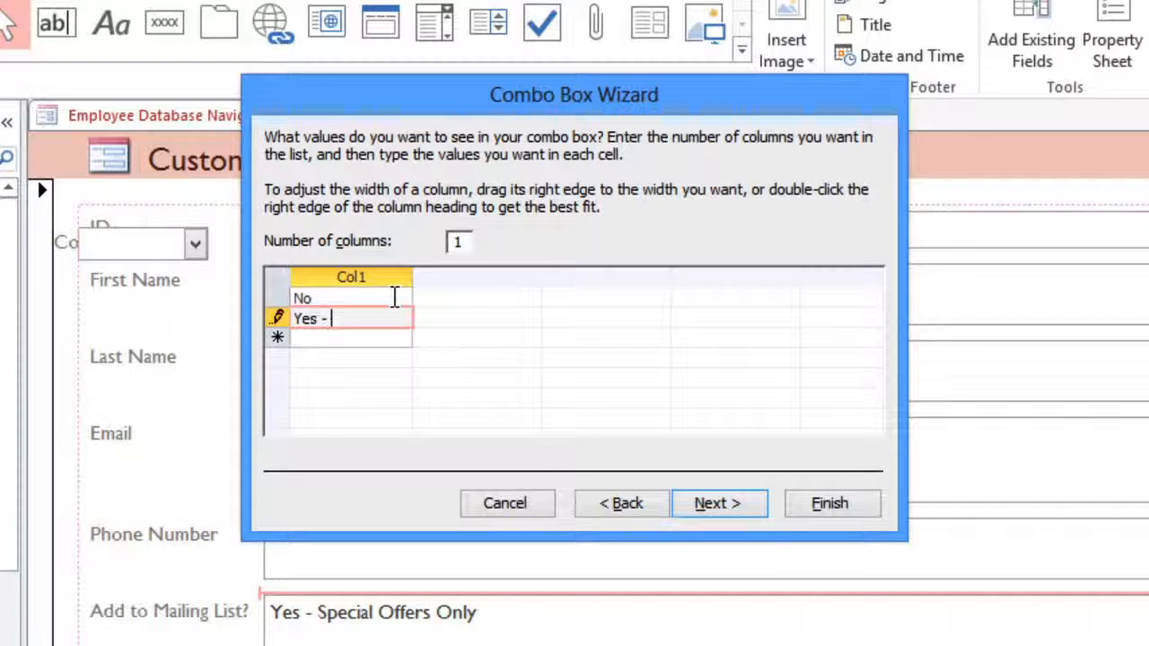
type("Weekly")
key("Down")
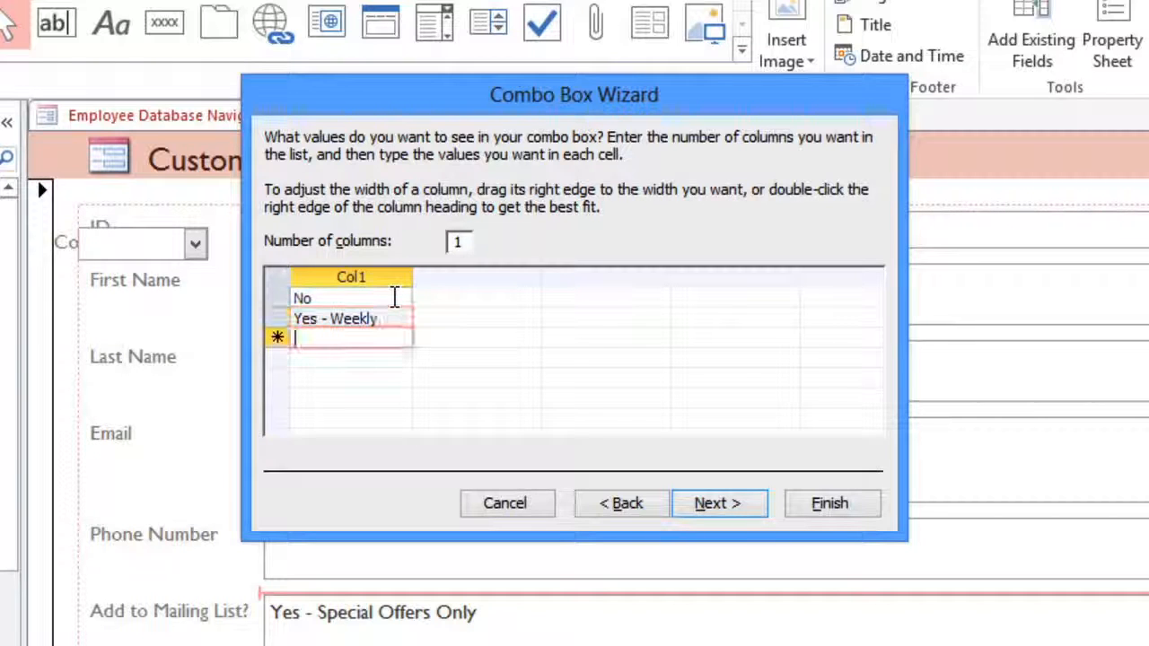
type("Yes - Speci")
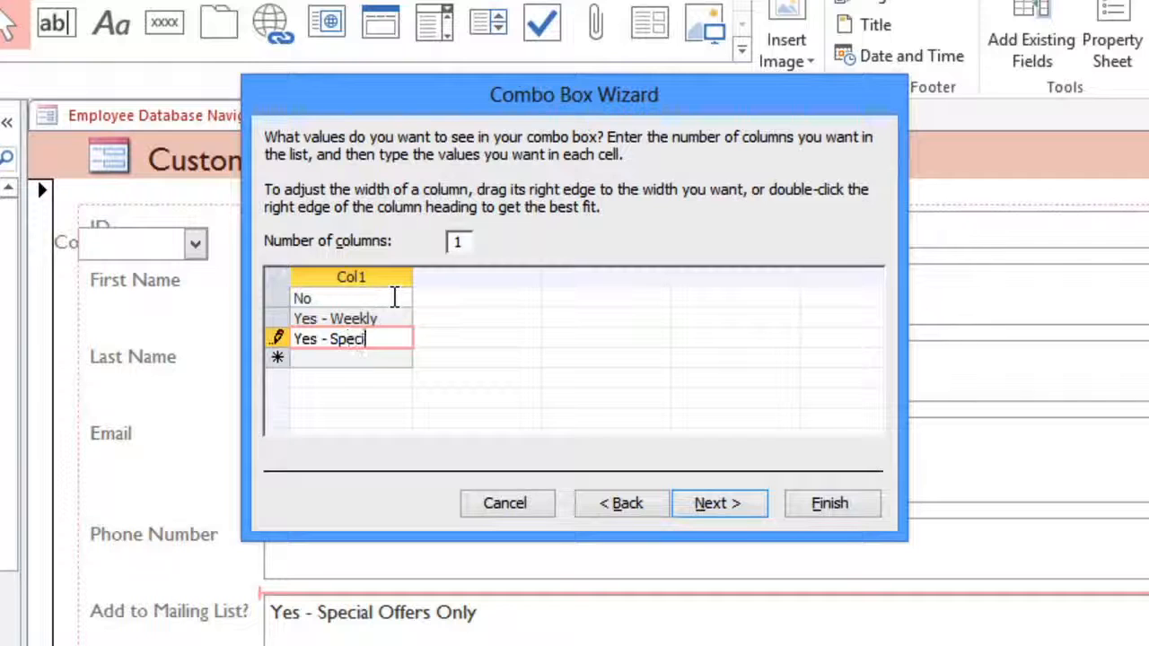
type("al Offers Only")
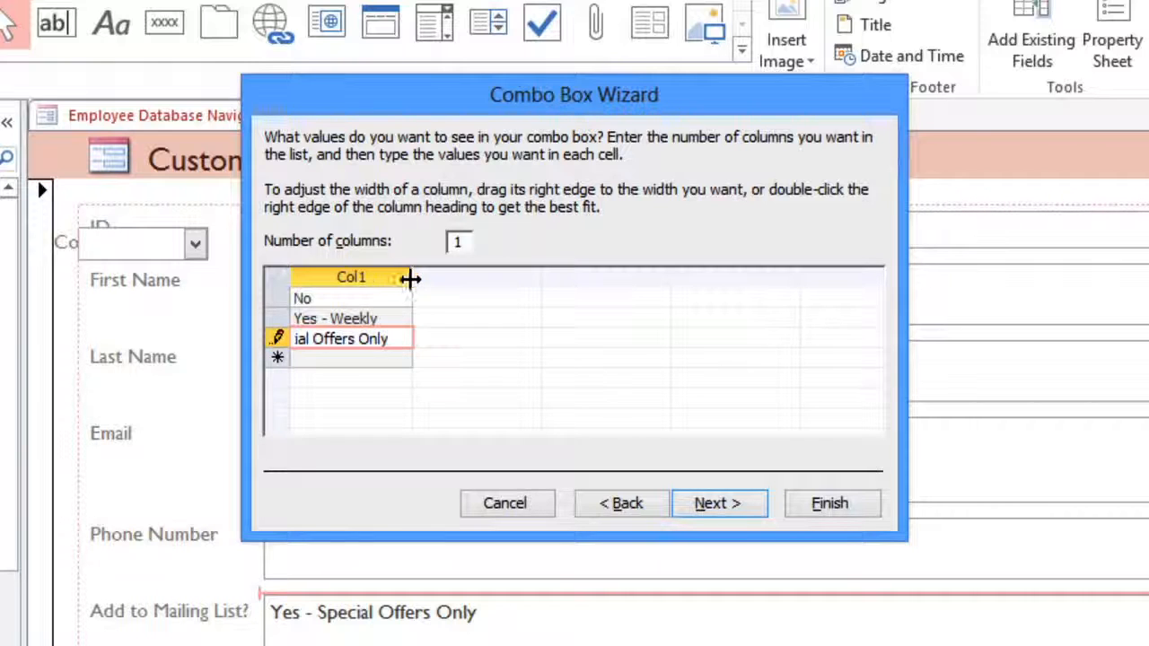
left_click_drag(413, 277, 465, 279)
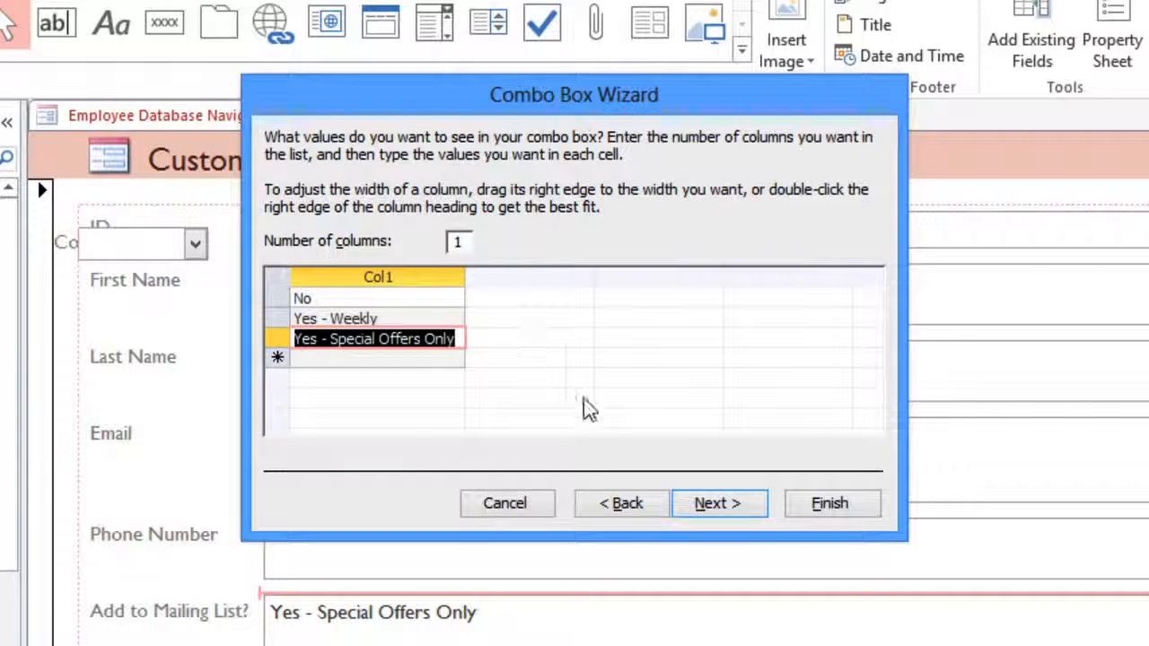
left_click(709, 505)
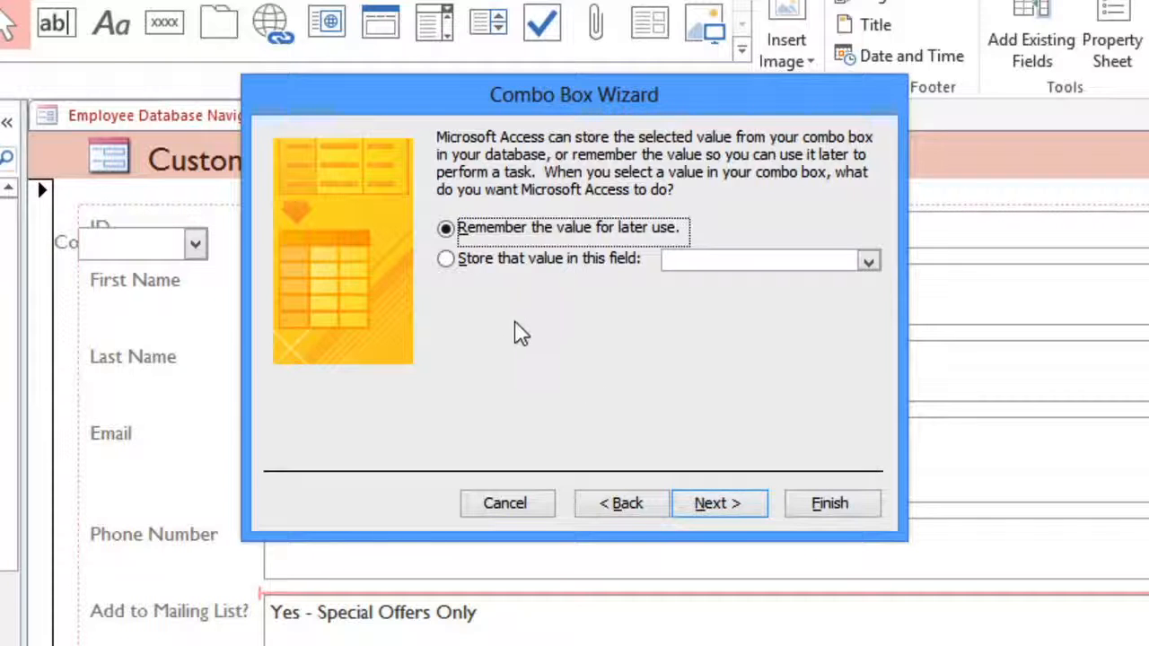
Have the combo box store its selected value in the Add to Mailing List? field.
left_click(454, 265)
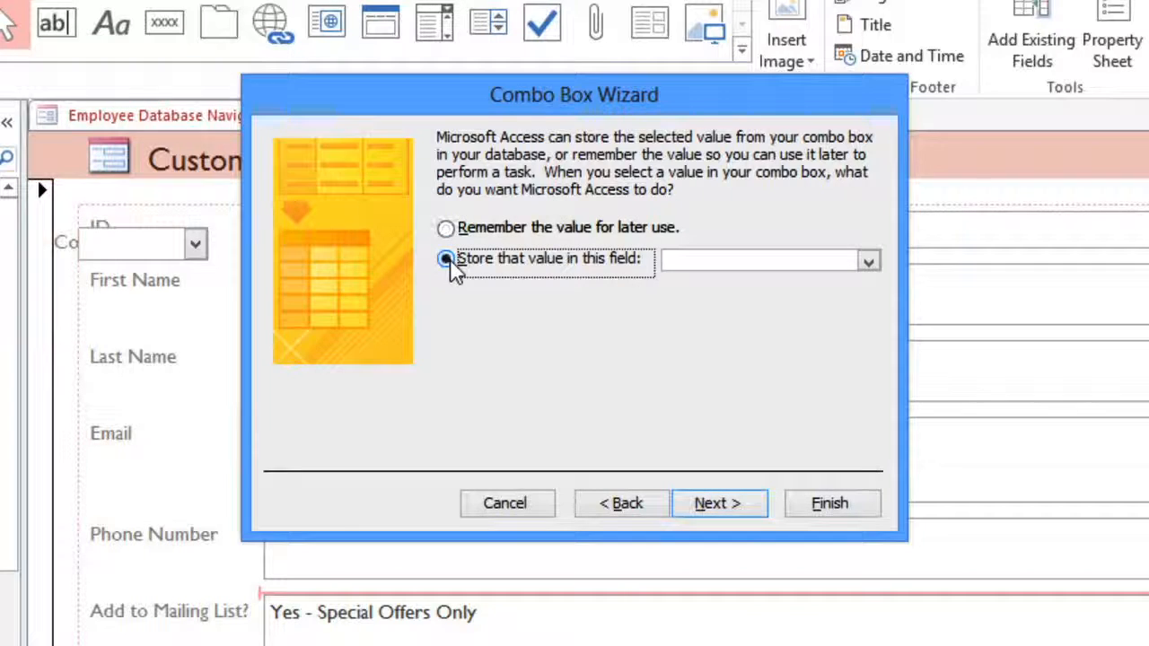
left_click(868, 262)
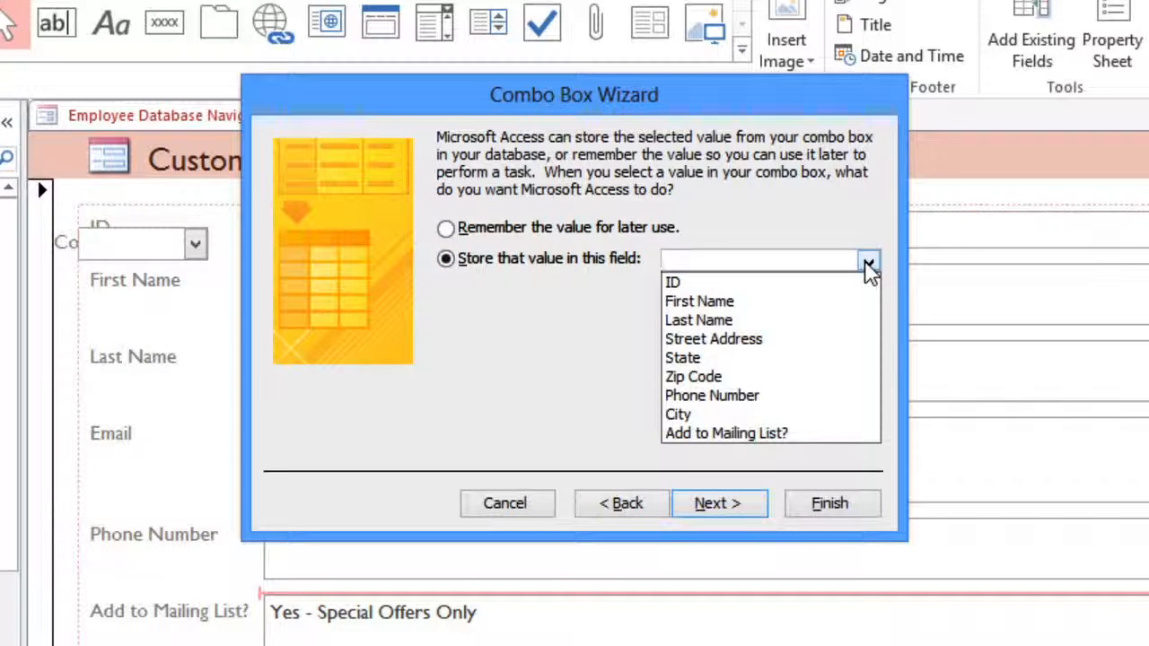
left_click(725, 433)
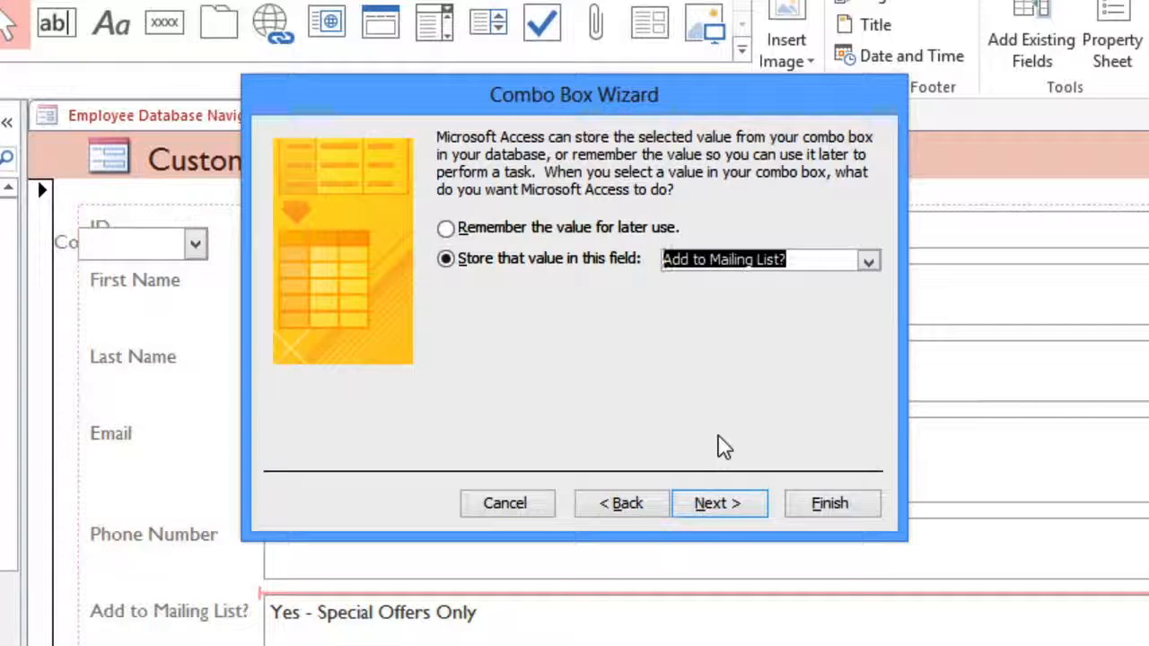
left_click(740, 512)
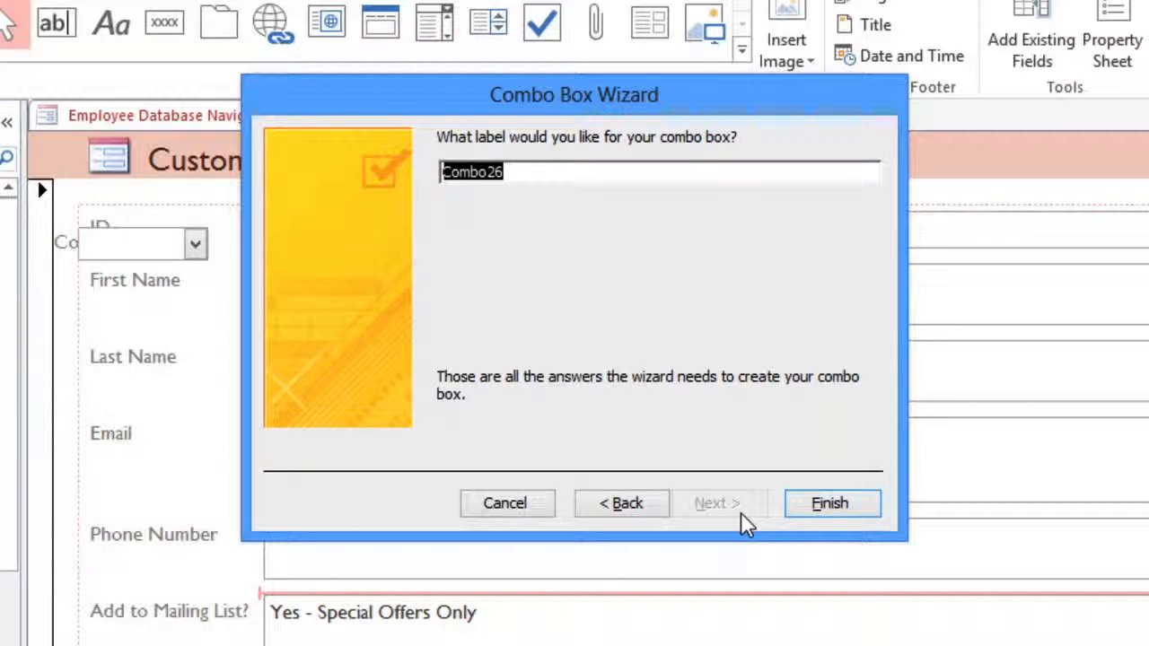
Label the combo box "Add to Mailing List?" and finish the wizard.
type("Add to Mailing")
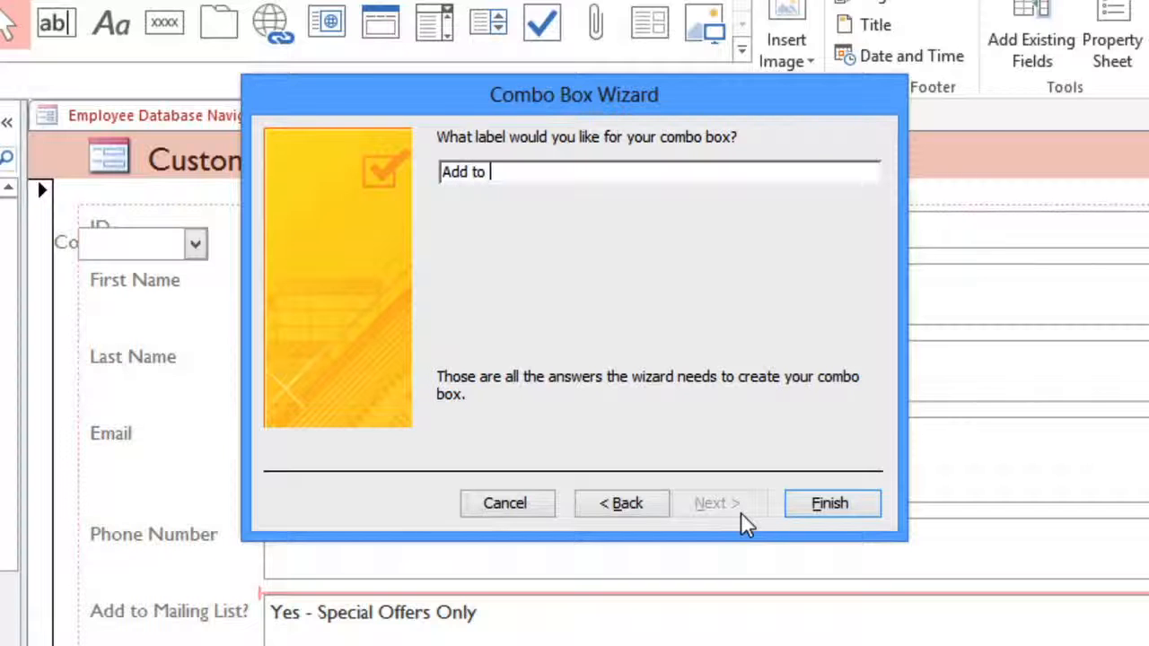
type("t?")
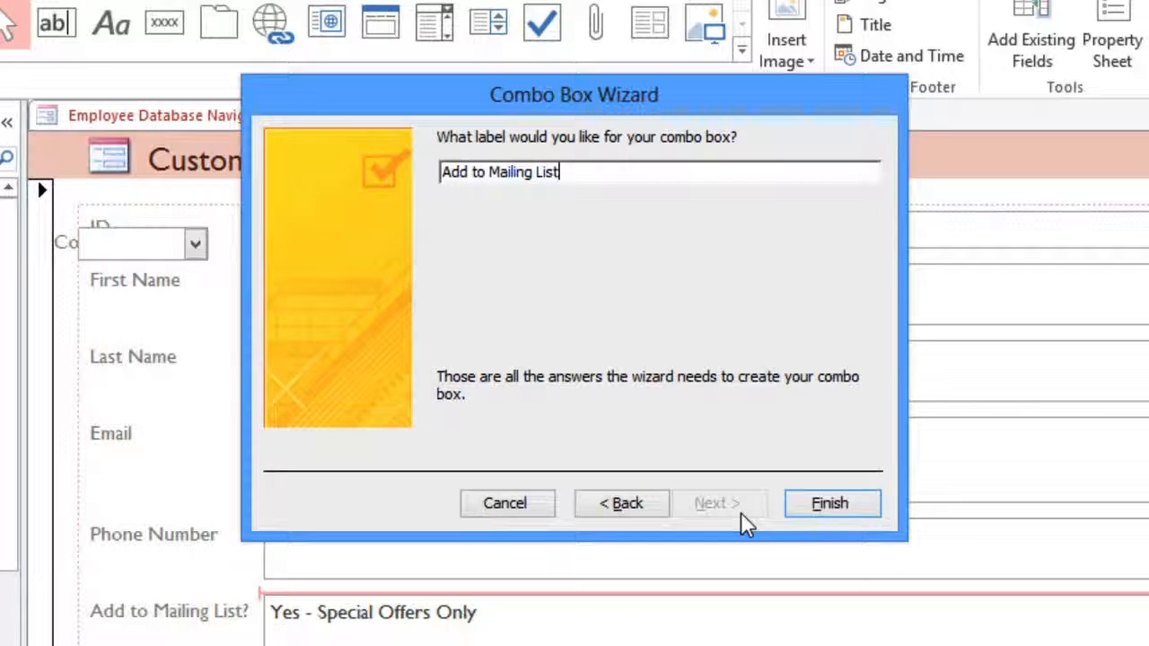
left_click(797, 508)
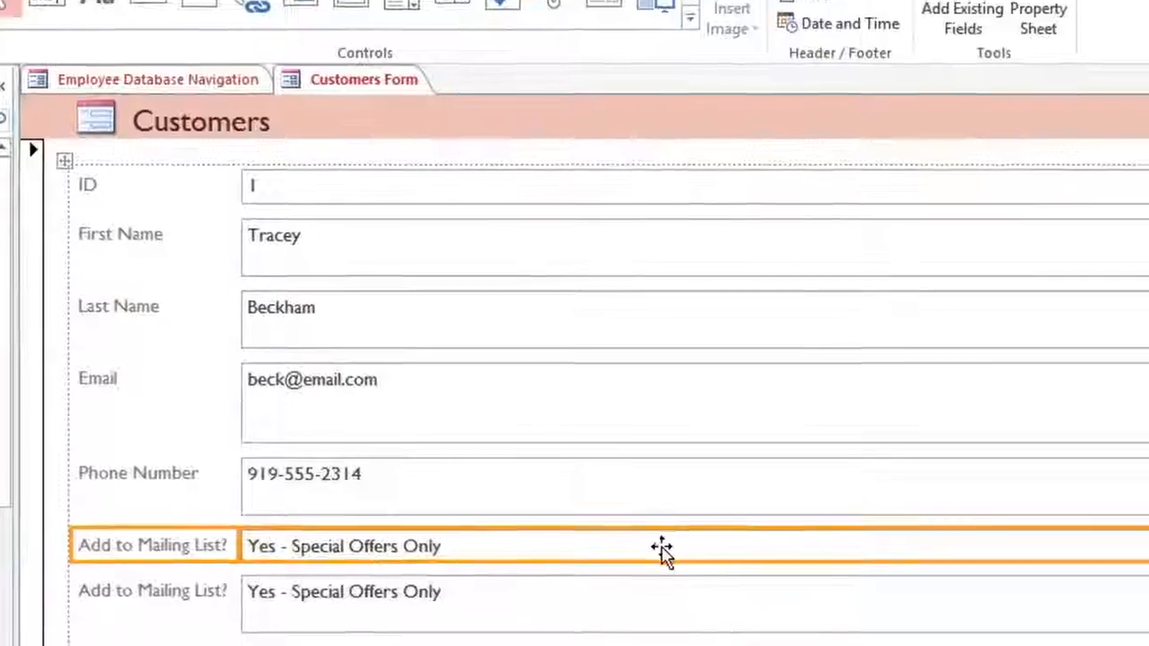
Delete the original Add to Mailing List? text field below the new combo box.
left_click(642, 567)
key("Delete")
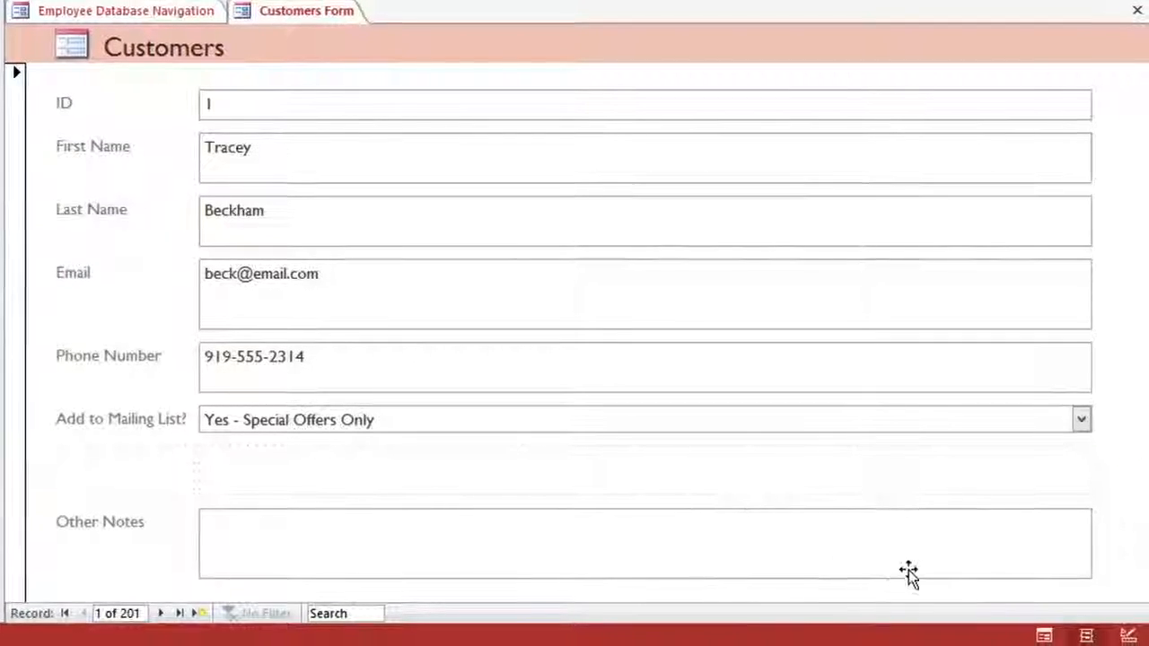
Switch the form to Form View and set the first customer's Add to Mailing List? value to Yes - Weekly.
left_click(1041, 635)
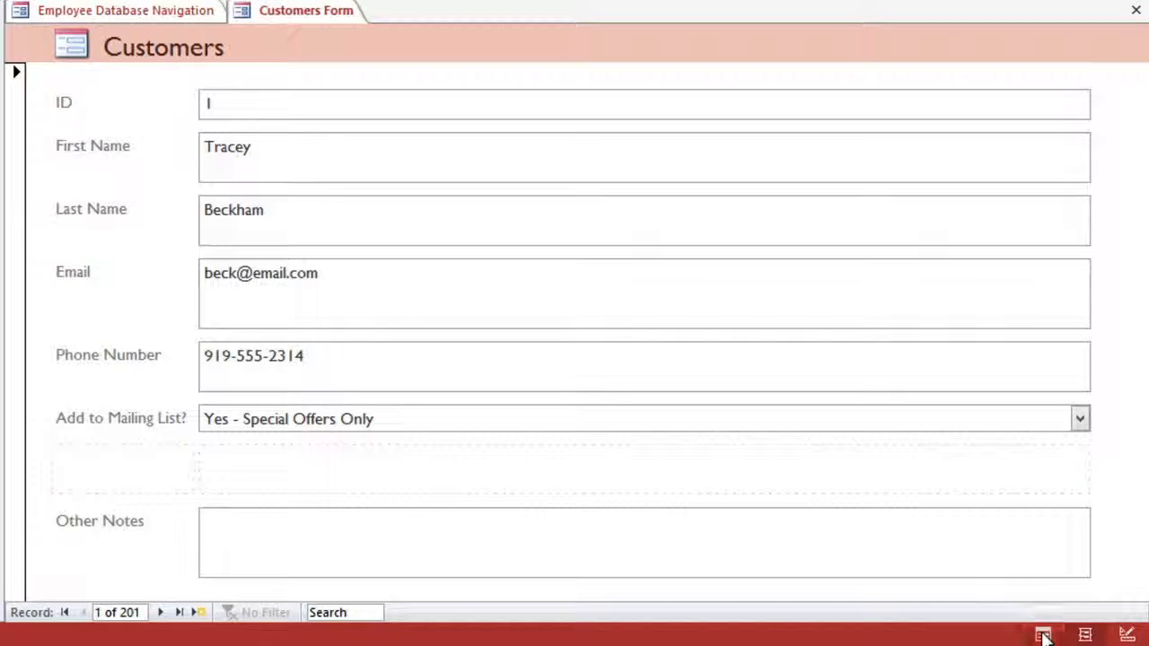
left_click(1078, 425)
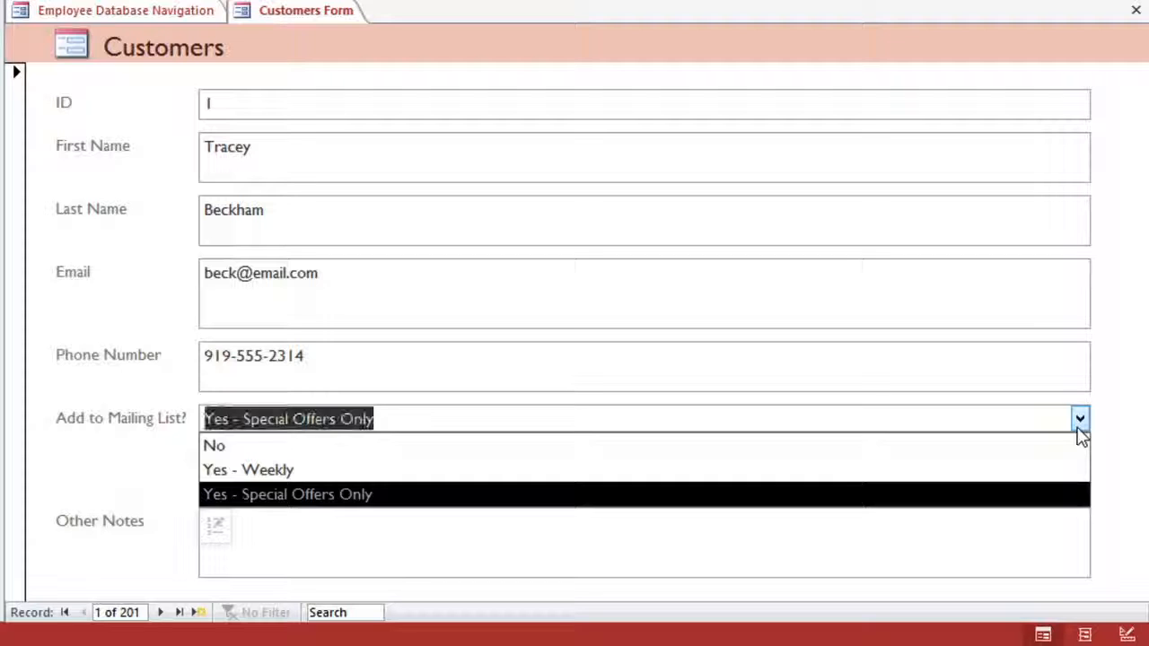
left_click(1077, 477)
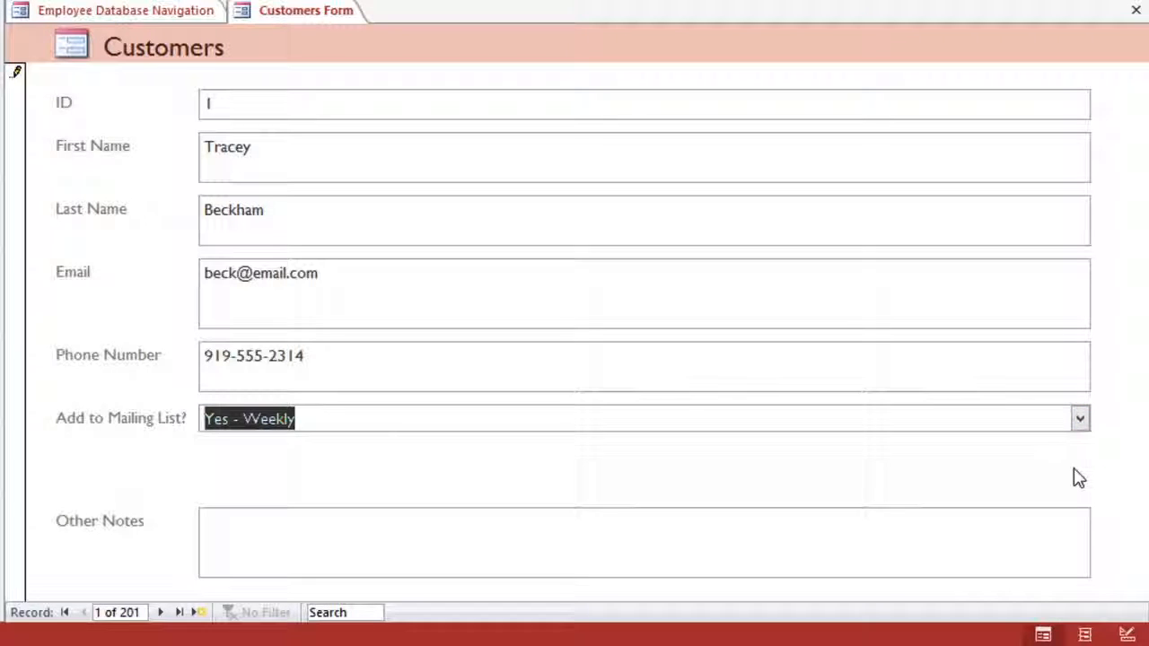